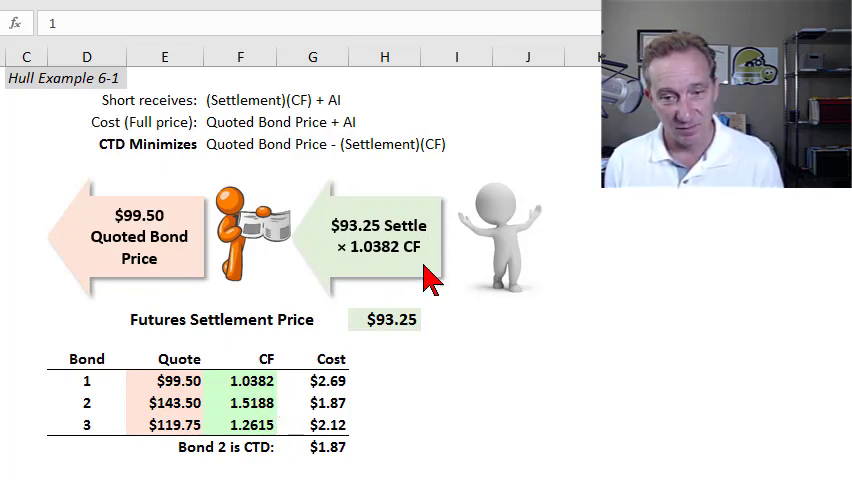
# Inspect bond 1's net delivery cost formula in G15 without changing it
pyautogui.click(328, 381)
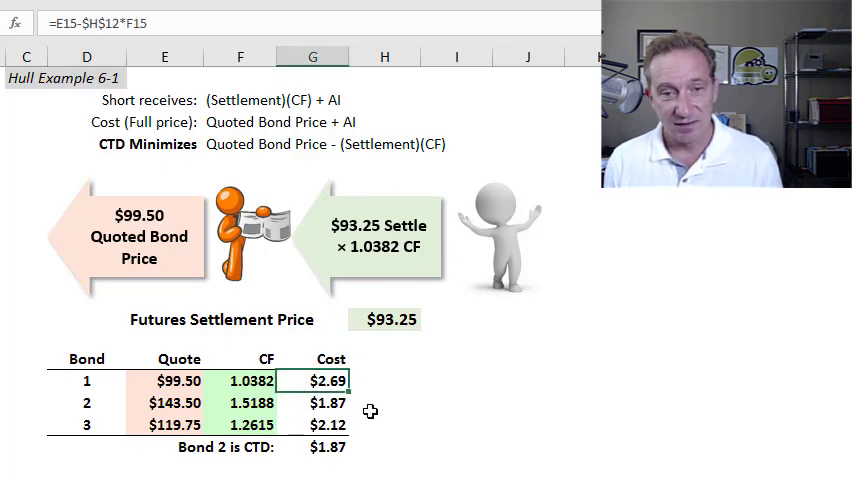
pyautogui.press('F2')
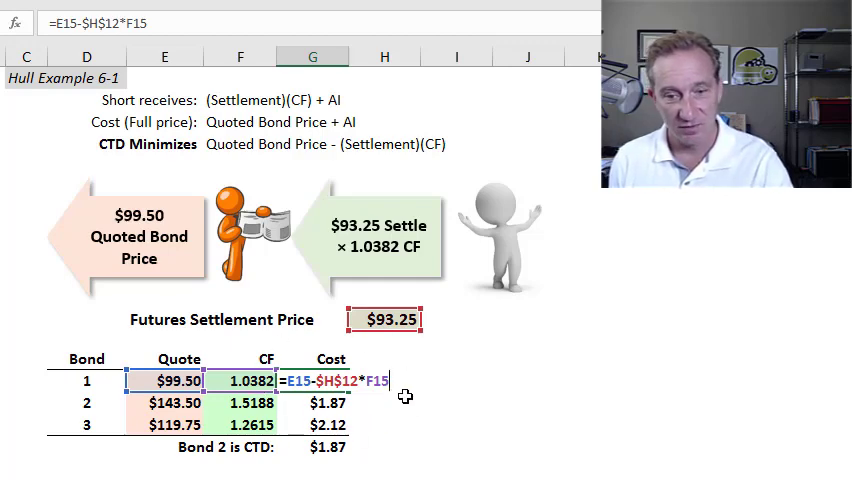
pyautogui.hotkey('ctrl', 'Return')
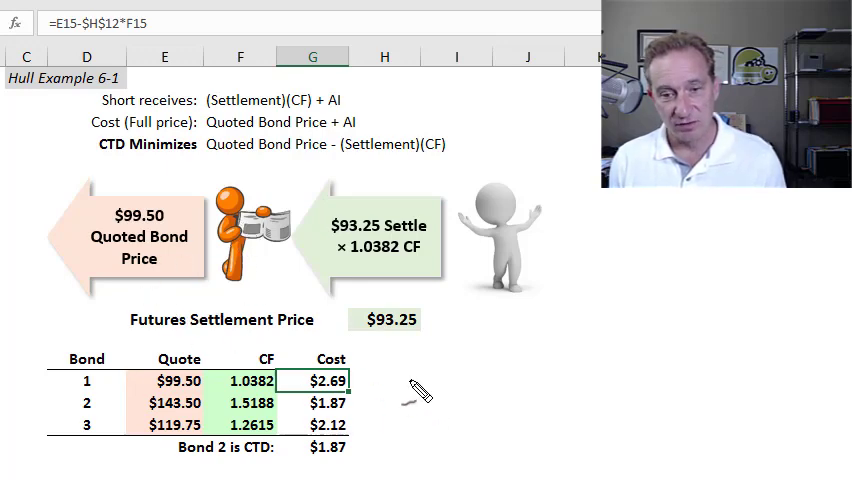
# Handwrite bond 1's calculation $99.50 − (93.25 × 1.0382) beside the table, then erase it
pyautogui.moveTo(410, 365); pyautogui.dragTo(440, 395)
pyautogui.moveTo(440, 360)
pyautogui.mouseDown()
pyautogui.moveTo(455, 395)
pyautogui.moveTo(485, 375)
pyautogui.moveTo(515, 385)
pyautogui.mouseUp()
pyautogui.moveTo(400, 355); pyautogui.dragTo(390, 395)
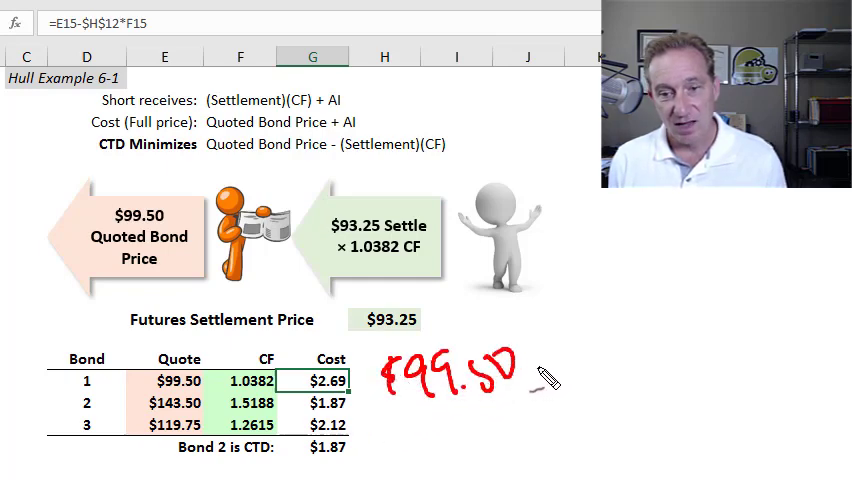
pyautogui.moveTo(535, 366)
pyautogui.mouseDown()
pyautogui.moveTo(558, 366)
pyautogui.moveTo(600, 390)
pyautogui.mouseUp()
pyautogui.moveTo(615, 360)
pyautogui.mouseDown()
pyautogui.moveTo(620, 390)
pyautogui.moveTo(640, 390)
pyautogui.mouseUp()
pyautogui.moveTo(655, 360); pyautogui.dragTo(690, 392)
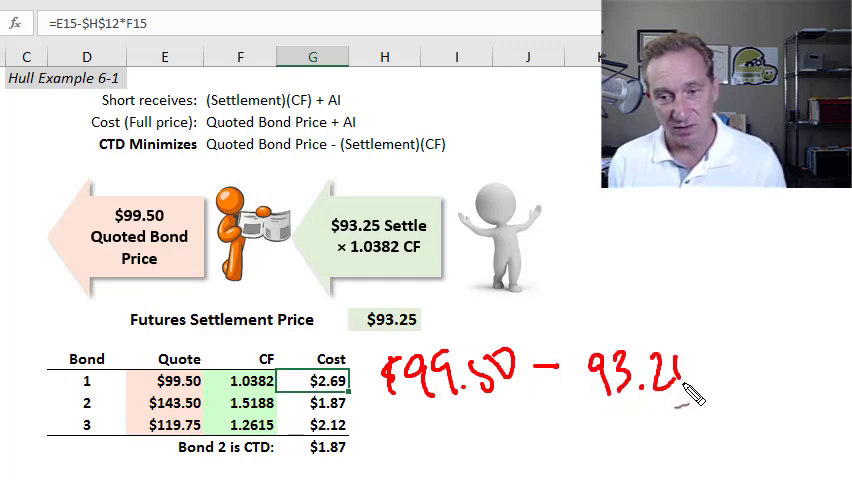
pyautogui.moveTo(688, 360)
pyautogui.mouseDown()
pyautogui.moveTo(695, 392)
pyautogui.moveTo(702, 370)
pyautogui.moveTo(720, 392)
pyautogui.mouseUp()
pyautogui.moveTo(742, 365)
pyautogui.mouseDown()
pyautogui.moveTo(745, 390)
pyautogui.moveTo(775, 392)
pyautogui.mouseUp()
pyautogui.moveTo(790, 360)
pyautogui.mouseDown()
pyautogui.moveTo(795, 392)
pyautogui.moveTo(820, 390)
pyautogui.mouseUp()
pyautogui.moveTo(595, 340); pyautogui.dragTo(605, 410)
pyautogui.moveTo(815, 325); pyautogui.dragTo(820, 400)
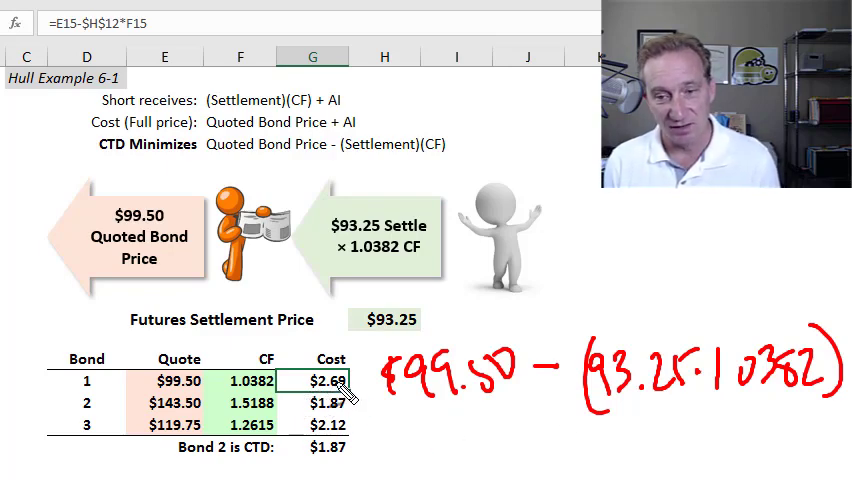
pyautogui.press('e')
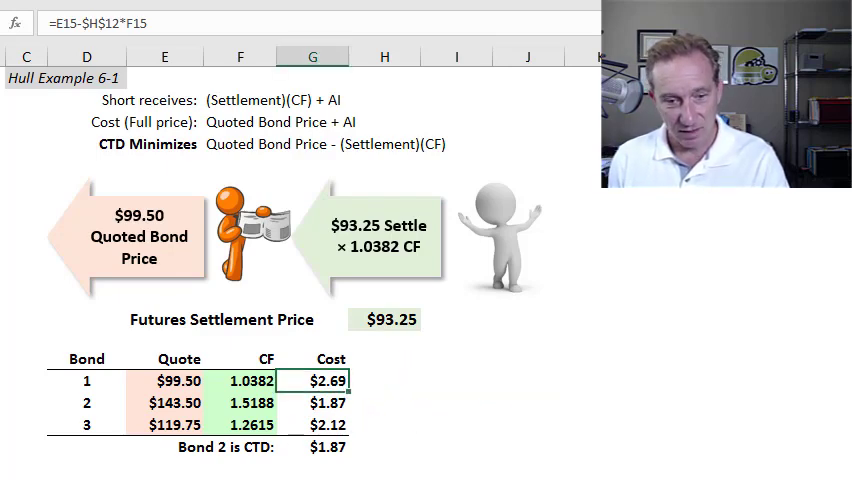
# Switch the illustration to bond 2 and inspect its cost formula in G16 unchanged
pyautogui.press('Home')
pyautogui.write('2')
pyautogui.press('Return')
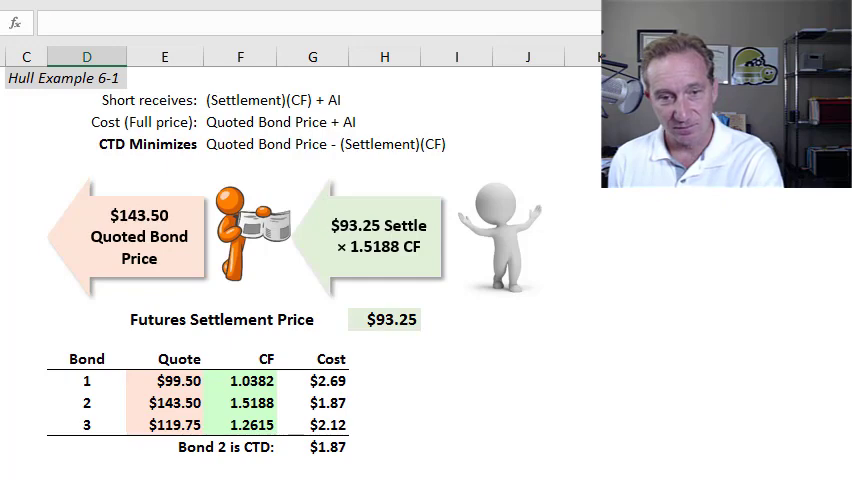
pyautogui.press('Up')
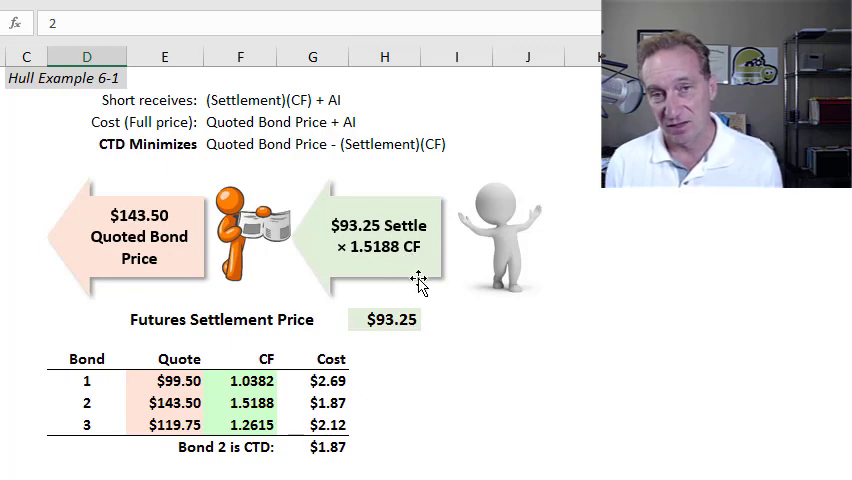
pyautogui.click(316, 403)
pyautogui.press('F2')
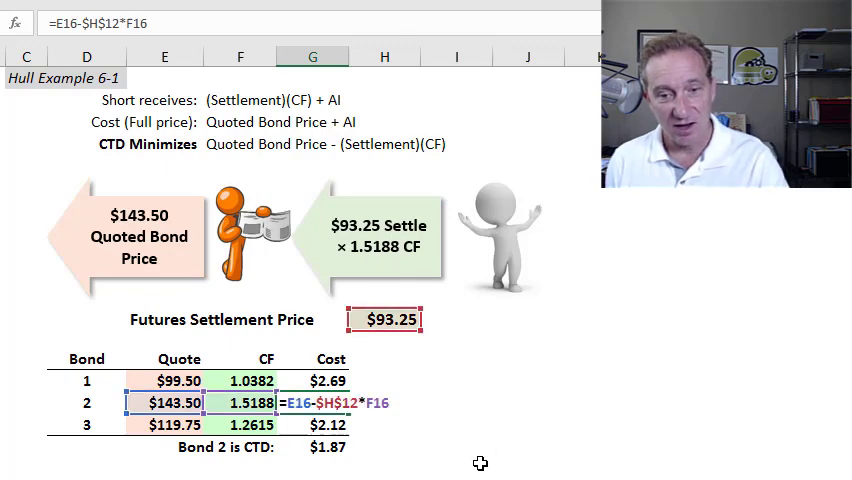
pyautogui.press('Escape')
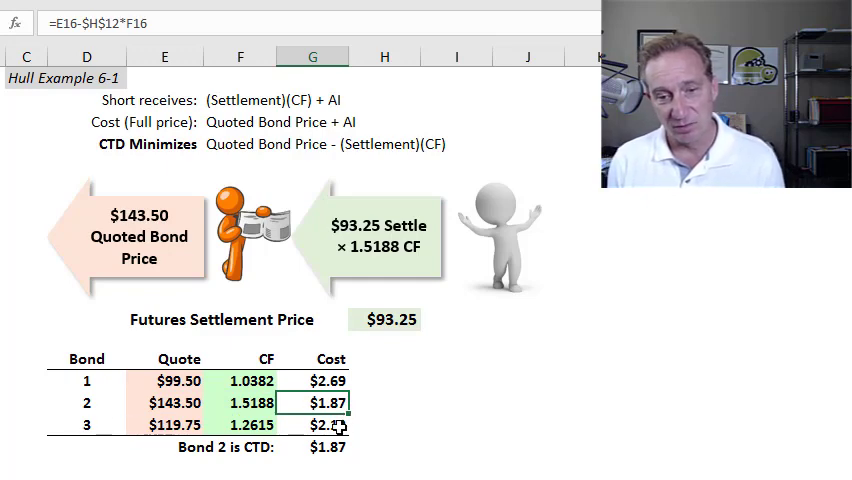
pyautogui.click(337, 448)
pyautogui.press('F2')
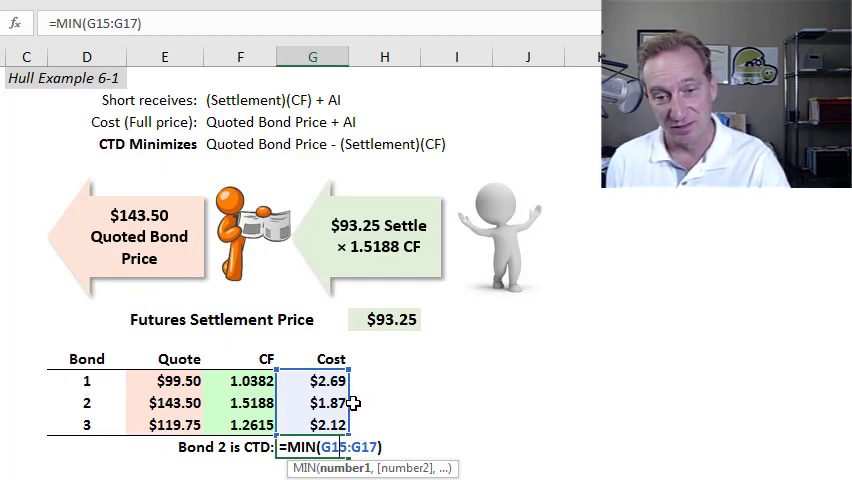
pyautogui.hotkey('ctrl', 'Return')
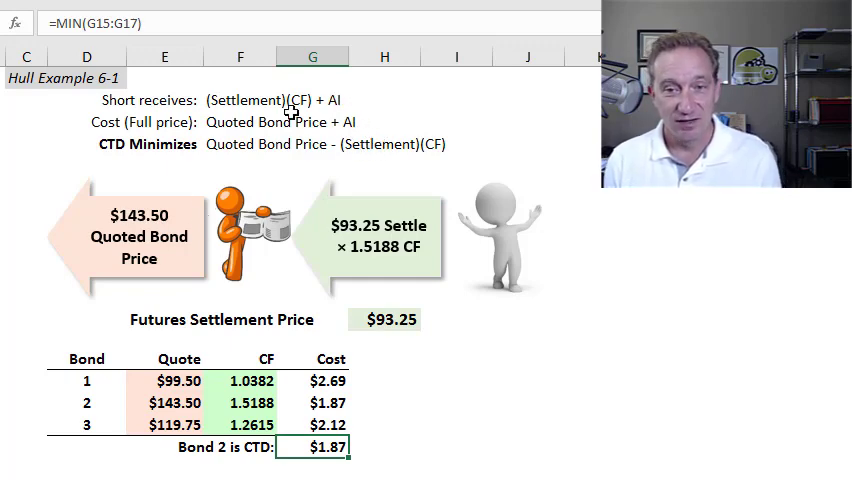
pyautogui.click(330, 403)
pyautogui.press('F2')
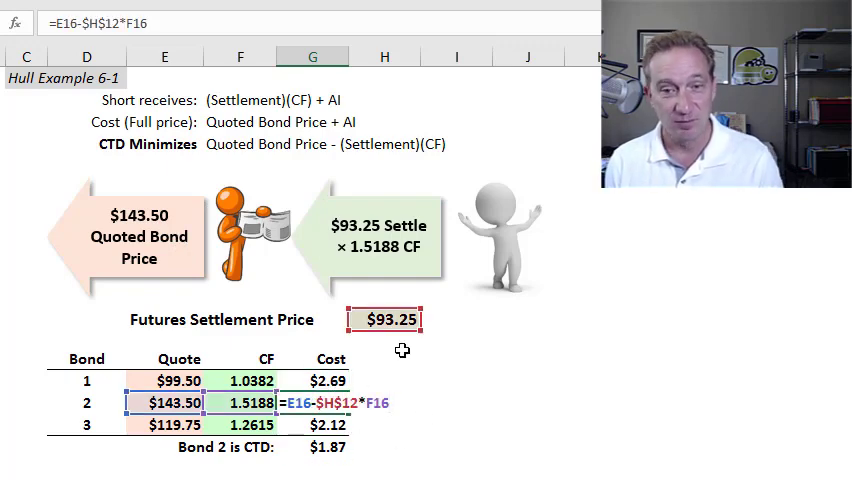
pyautogui.press('Escape')
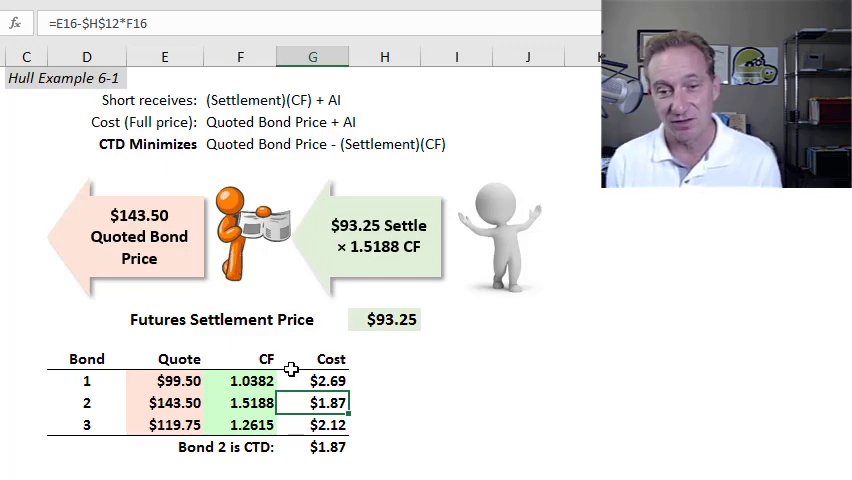
pyautogui.click(528, 381)
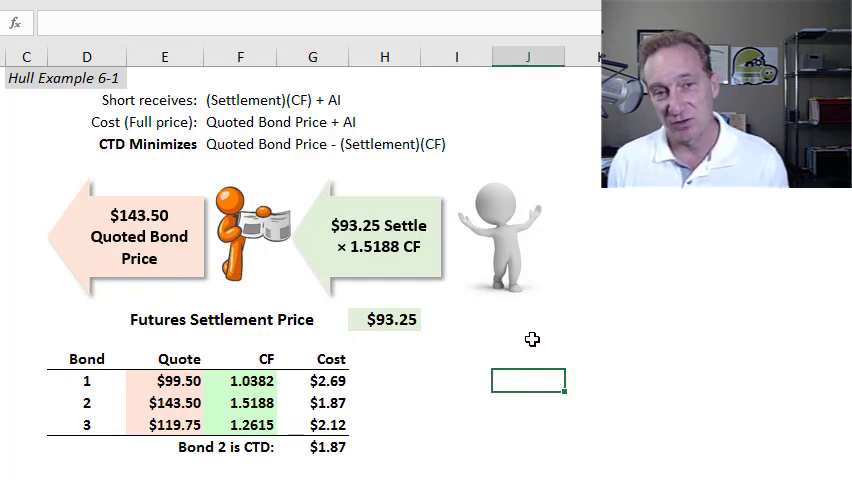